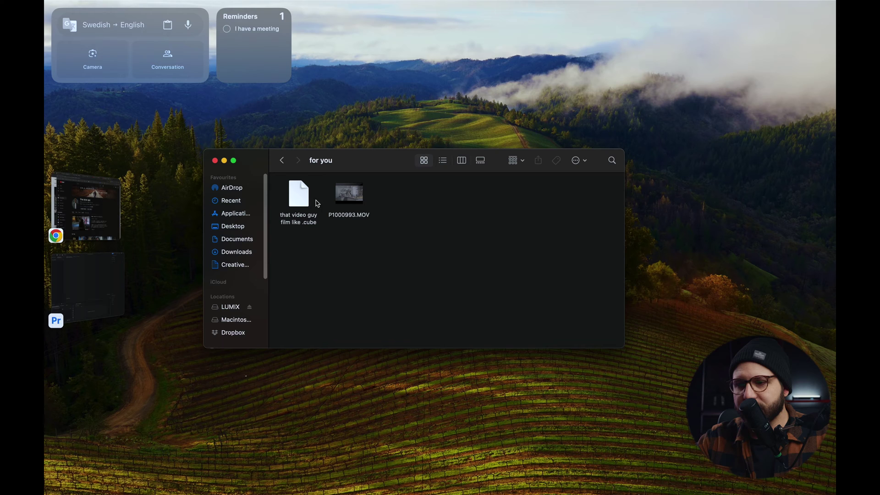
Step: Import P1000993.MOV from the Finder 'for you' folder into the Premiere project
mouse_move(350, 202)
left_click_drag(350, 202, 156, 436)
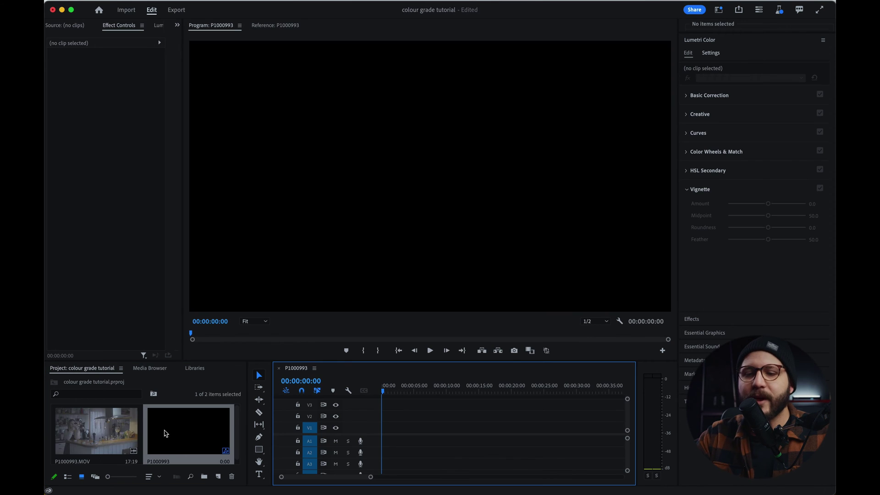
Step: Place the kitchen clip at 00:00:00:00 in the timeline and return the playhead to the start
left_click_drag(255, 433, 407, 433)
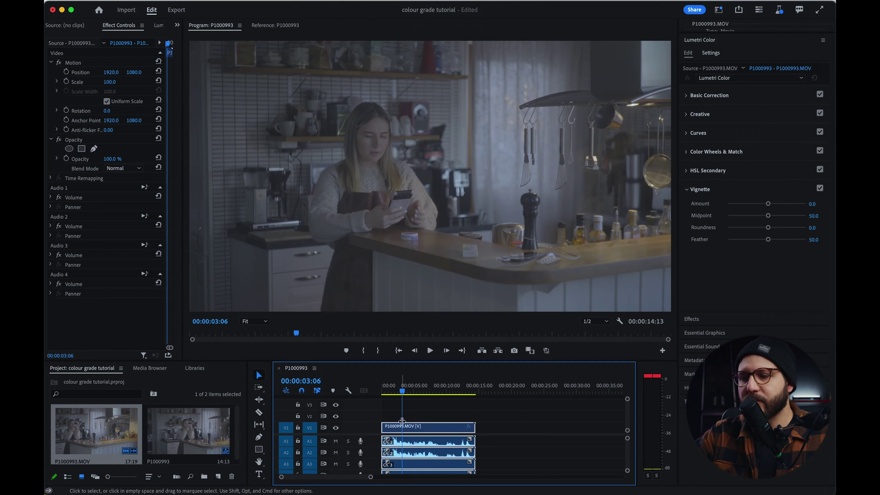
left_click_drag(403, 391, 374, 391)
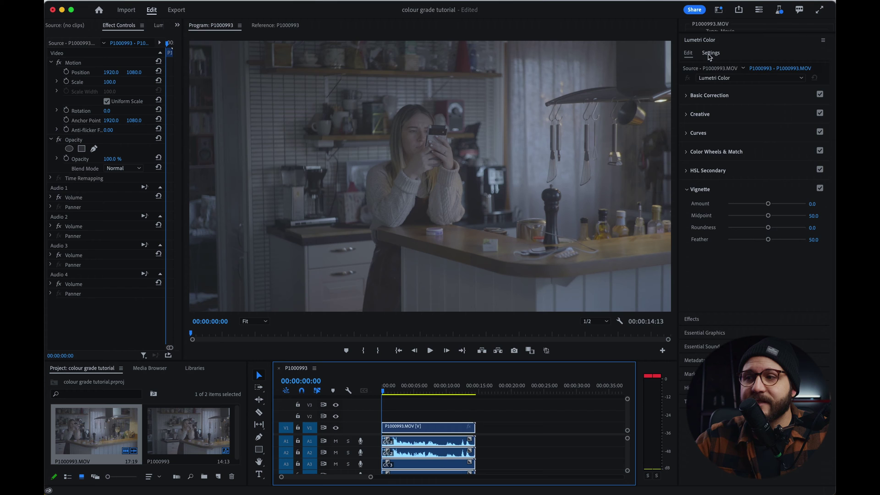
Step: Override the clip's media colour space to Panasonic V-Log/V-Gamut, then scrub to preview
left_click(711, 53)
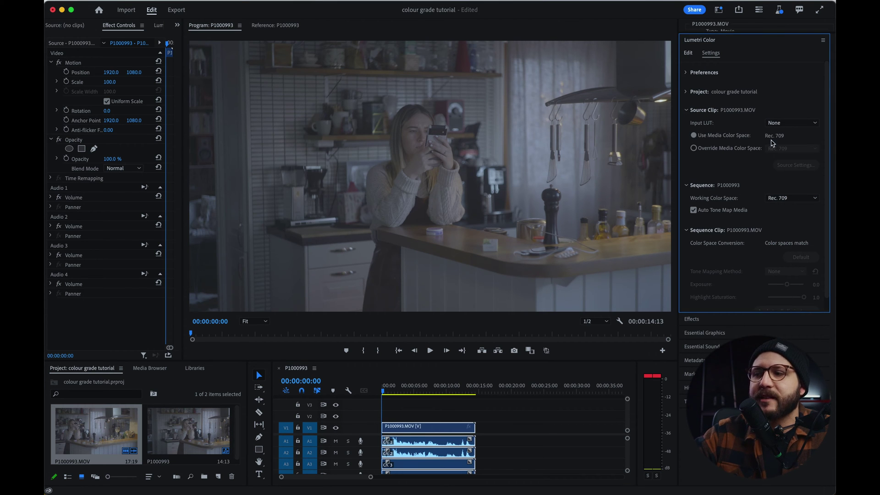
left_click(693, 149)
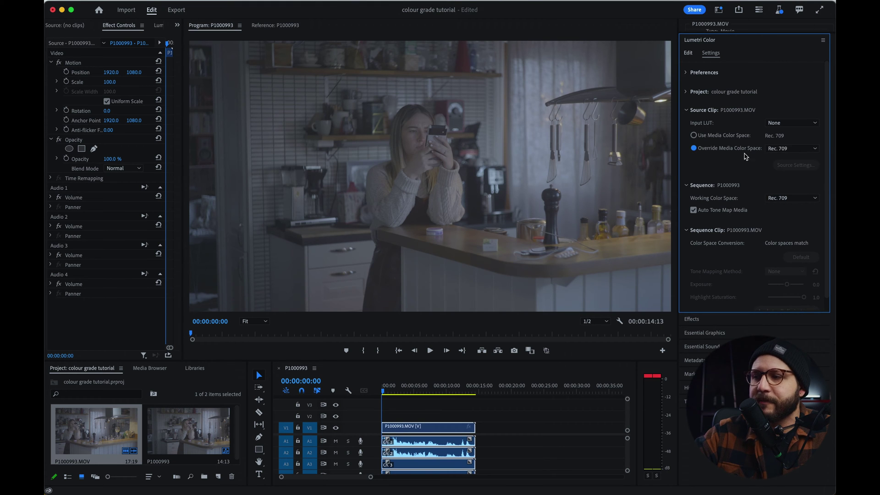
left_click(815, 149)
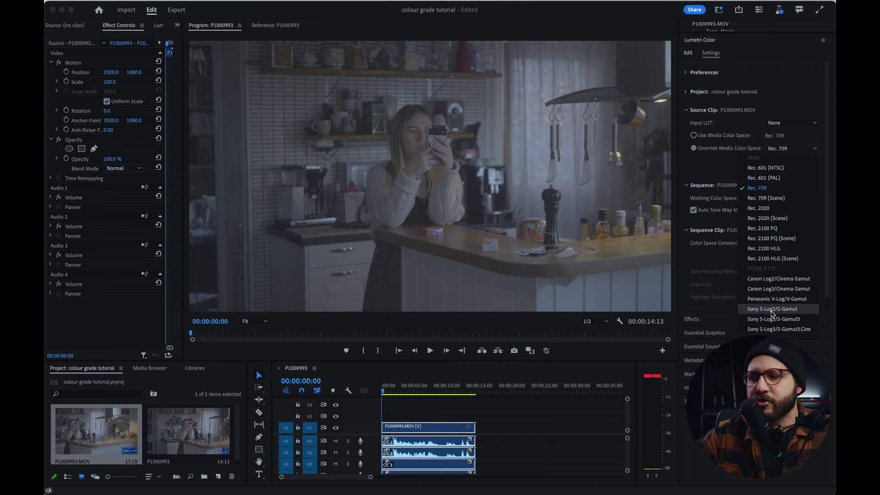
left_click(772, 299)
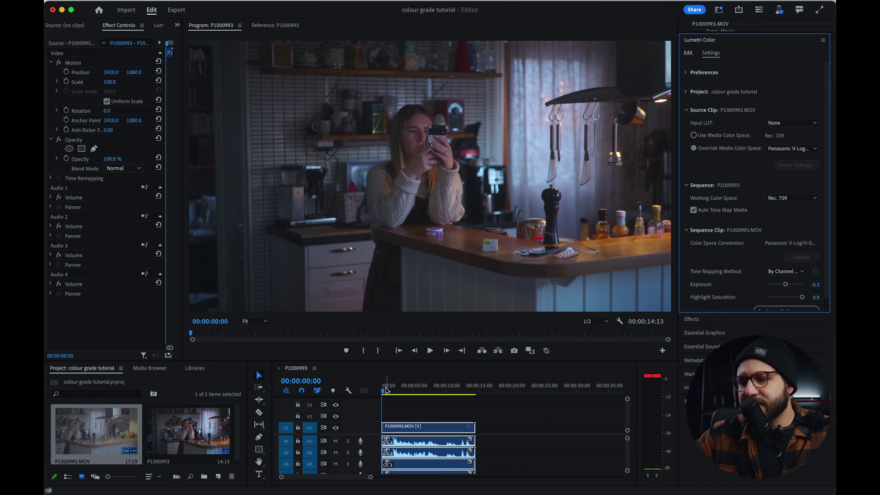
left_click_drag(385, 390, 413, 398)
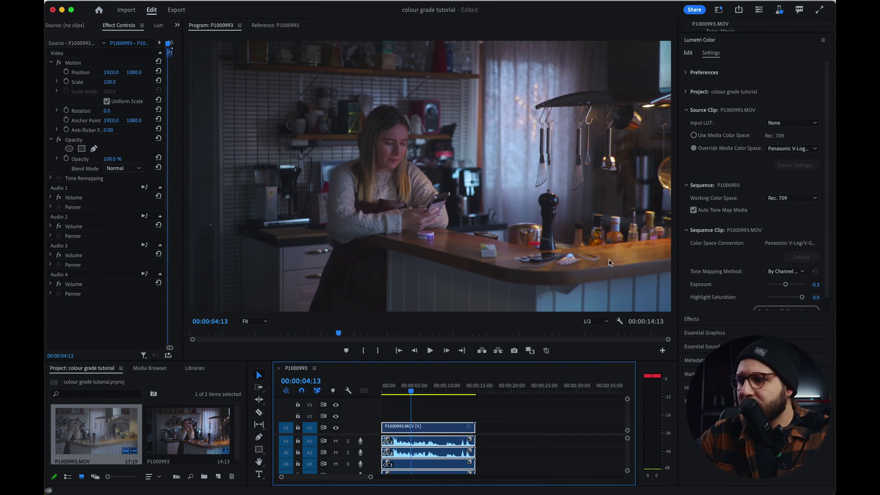
Step: Switch Lumetri Color to its Edit controls with Basic Correction expanded
left_click(688, 54)
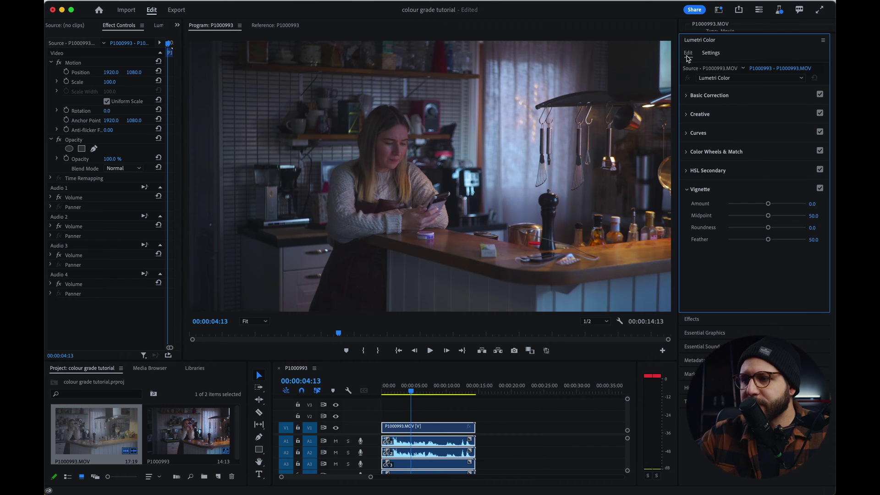
left_click(687, 96)
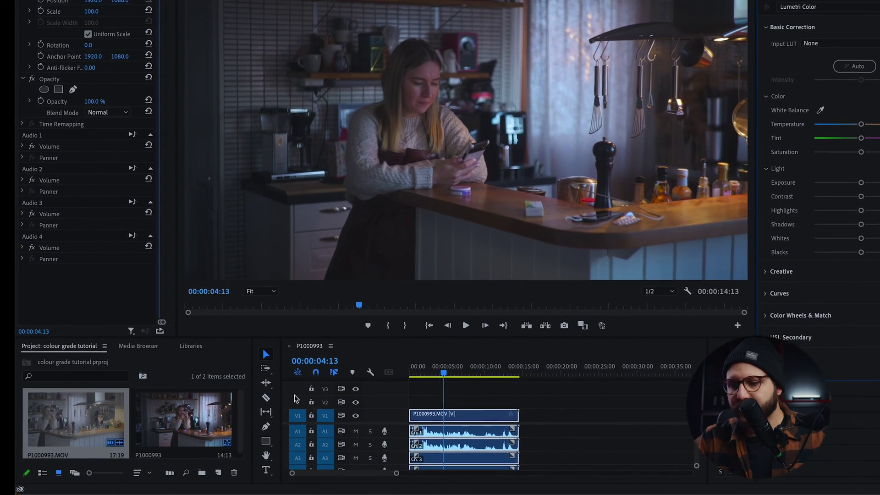
Step: Create a new Adjustment Layer, place it on V3 over the clip, and enlarge the timeline
left_click(219, 472)
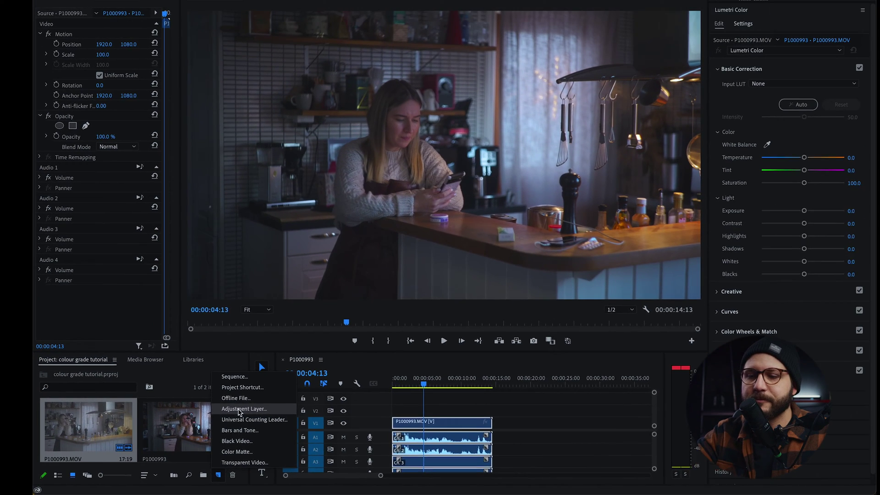
left_click(241, 393)
left_click(500, 285)
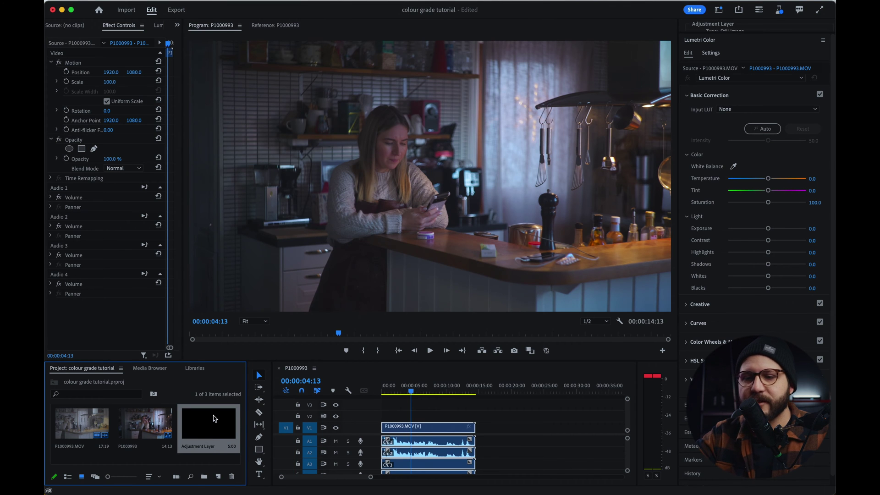
left_click_drag(214, 422, 567, 415)
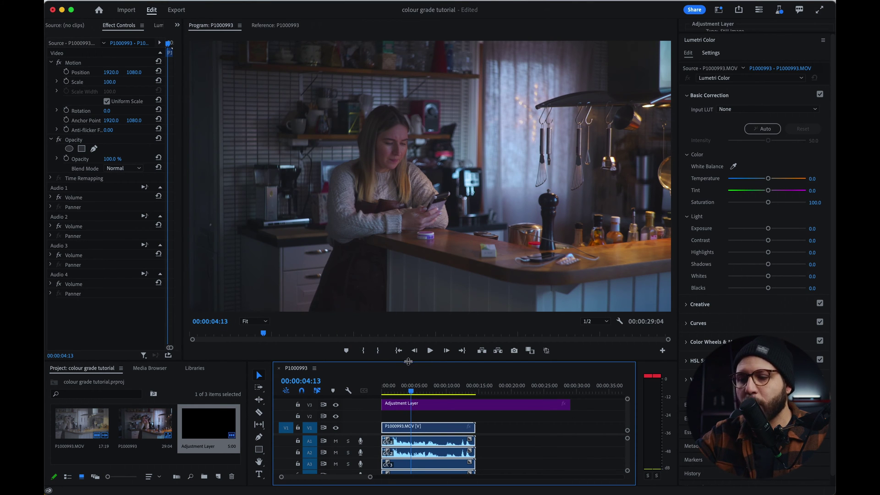
left_click_drag(407, 361, 407, 323)
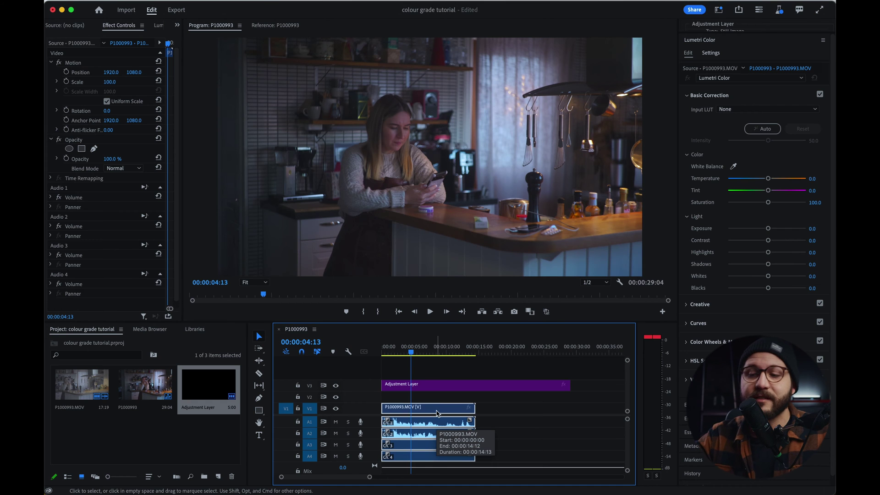
Step: Option-drag the V3 adjustment layer upward to make a copy on a new V4 track
left_click(431, 386)
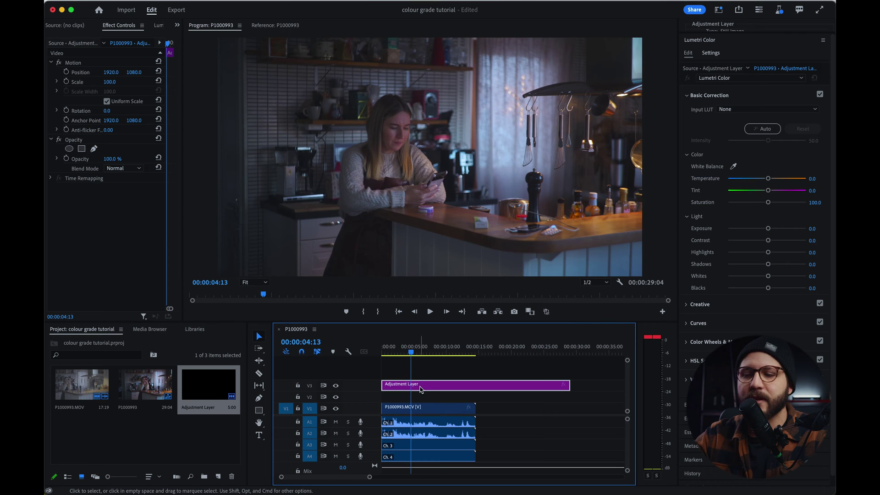
left_click_drag(420, 389, 419, 378)
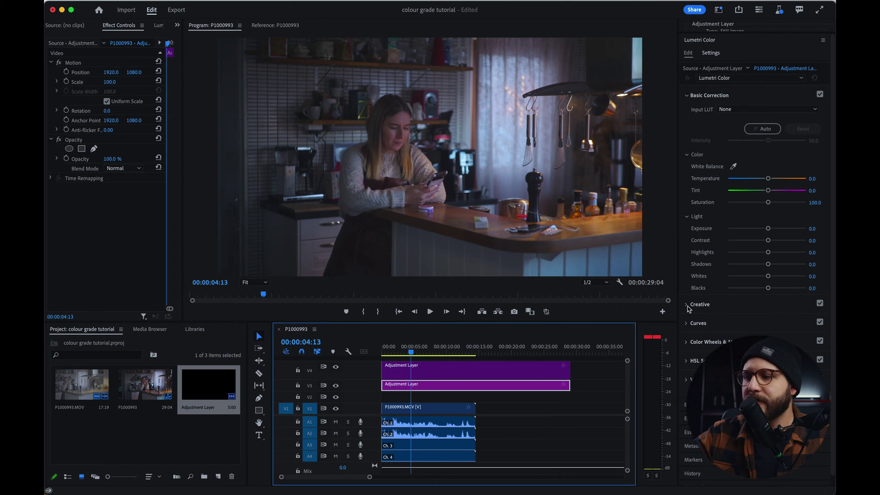
Step: Load the 'that video guy film like' .cube LUT as the adjustment layer's Creative look
left_click(688, 306)
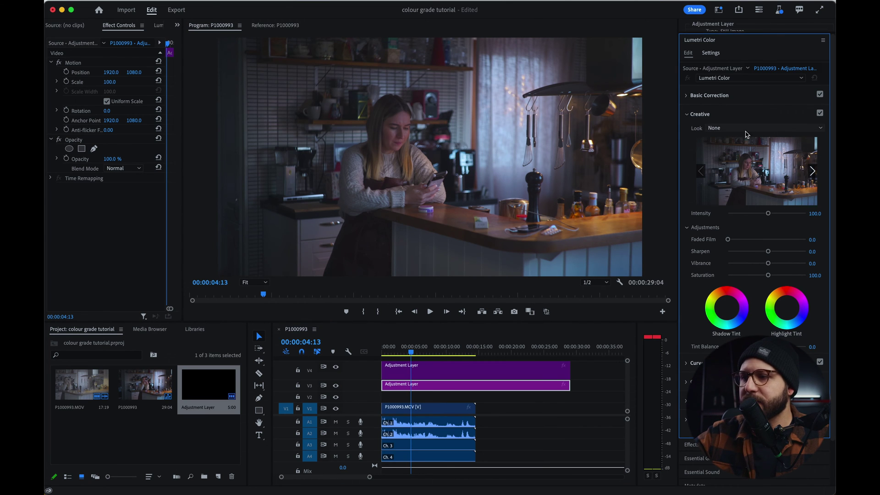
left_click(821, 130)
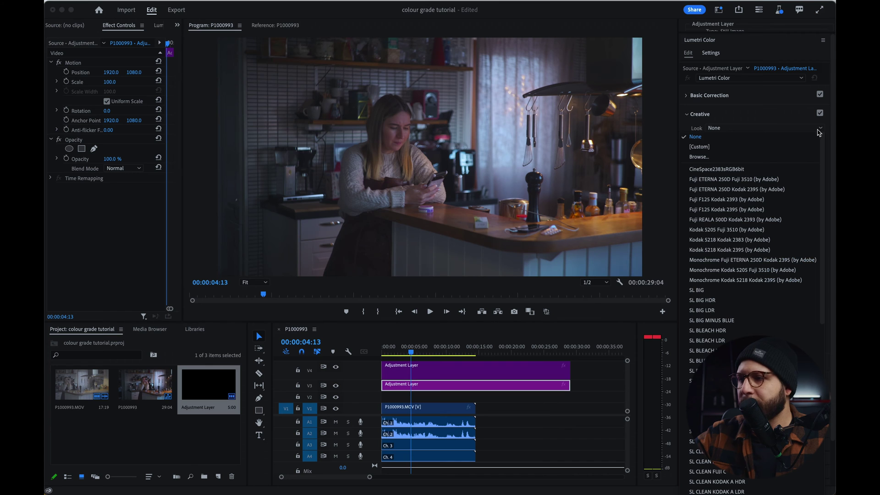
left_click(732, 158)
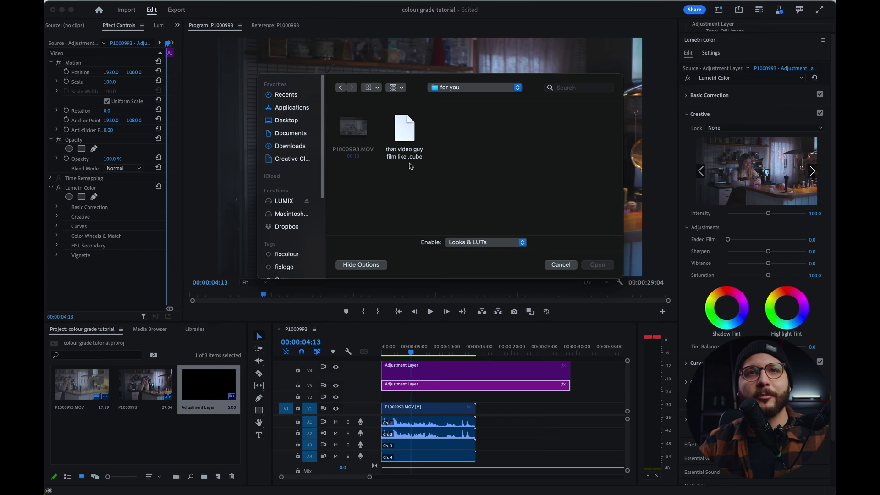
double_click(403, 136)
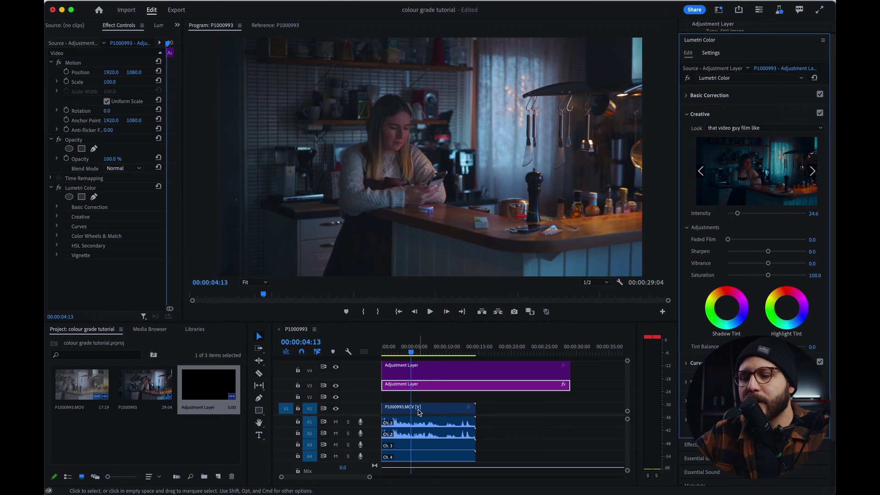
Step: On the V1 kitchen clip, raise Highlights to 100 and lower Shadows to -13.5
left_click(401, 411)
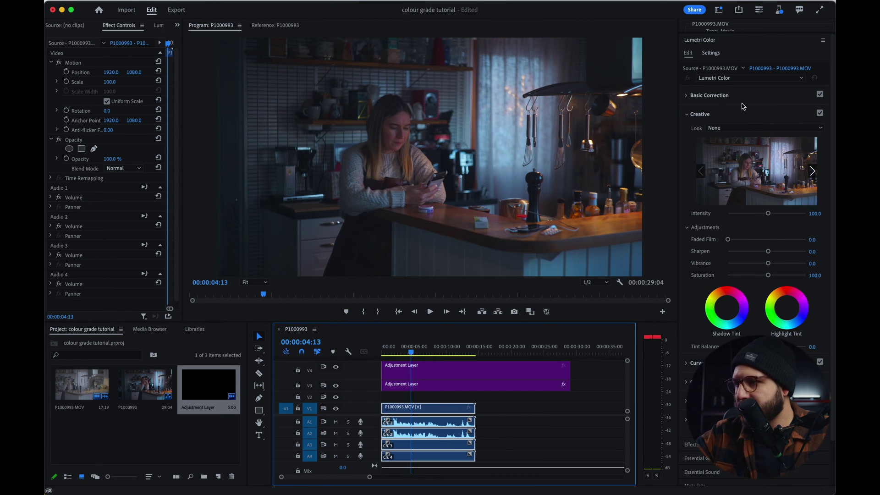
left_click(718, 96)
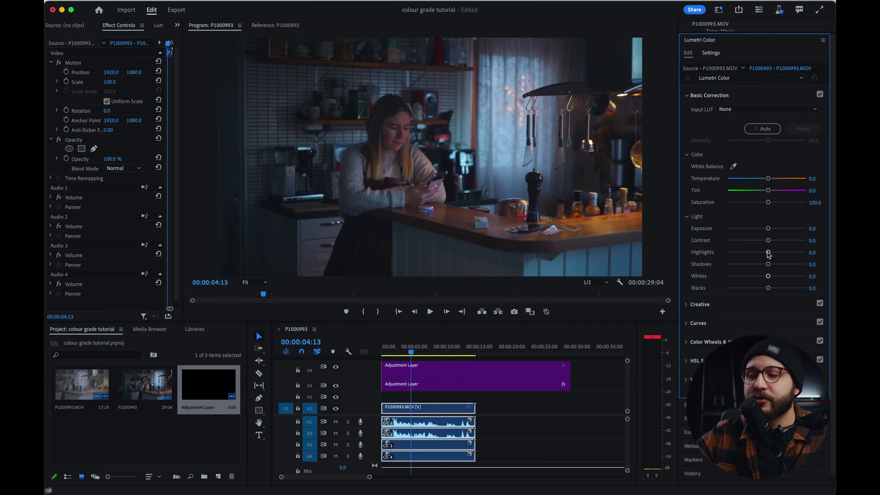
left_click_drag(768, 255, 815, 256)
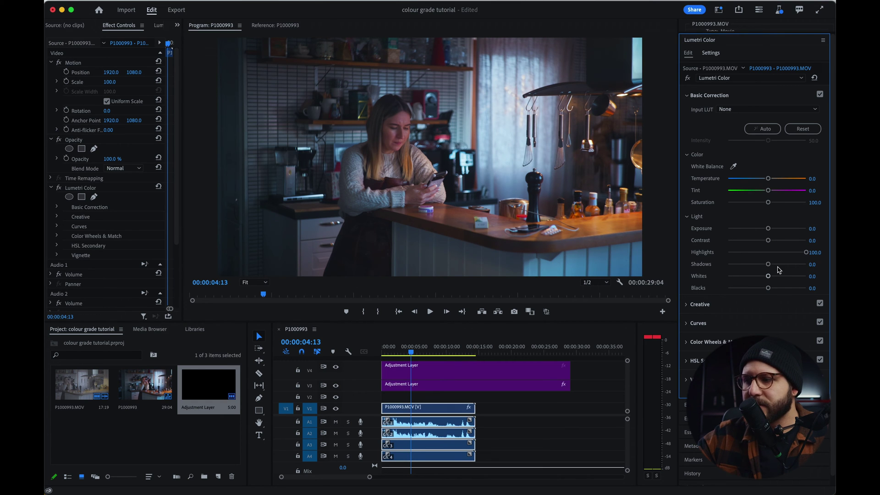
left_click_drag(768, 265, 762, 265)
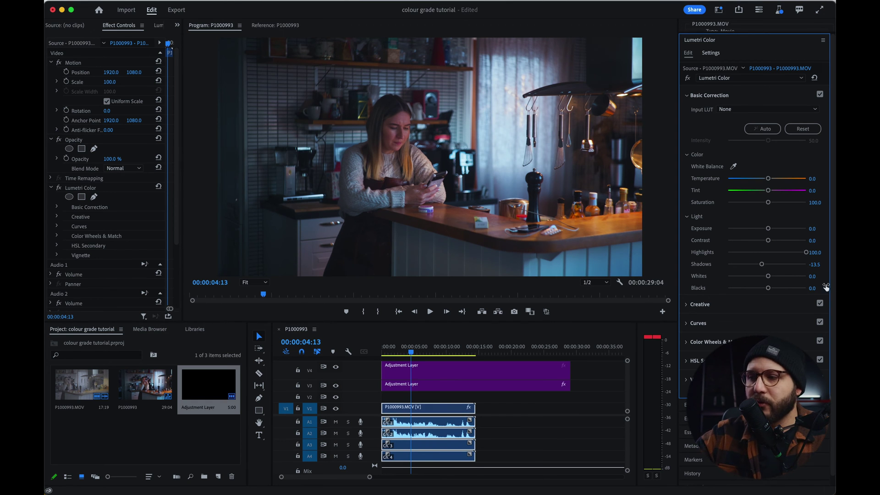
Step: Set the clip's Whites to 100 and Blacks to about -58
left_click_drag(770, 278, 813, 281)
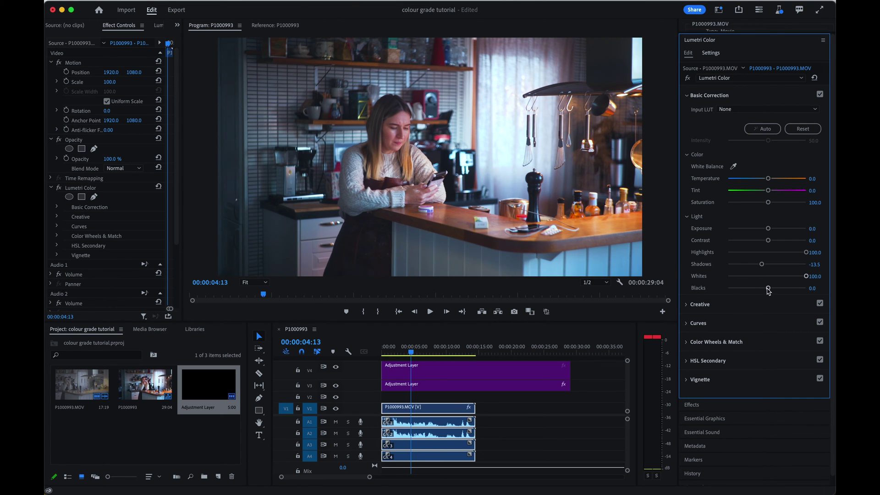
left_click_drag(768, 290, 751, 292)
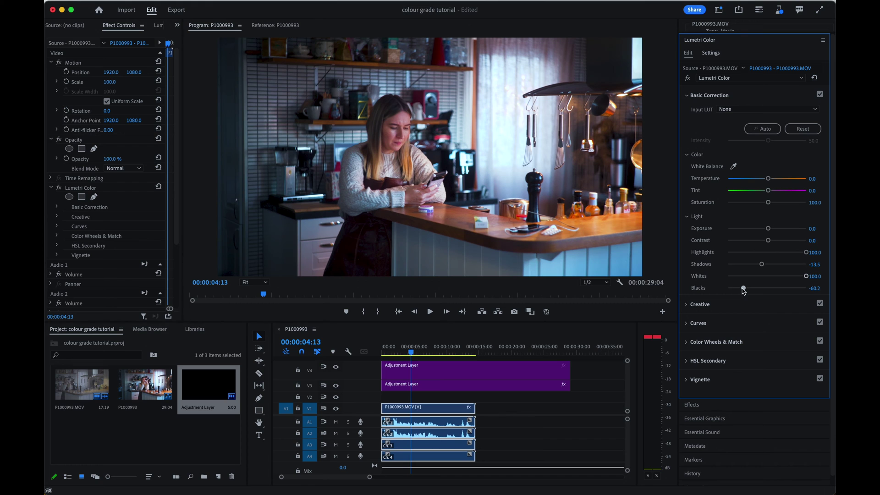
left_click_drag(742, 289, 744, 289)
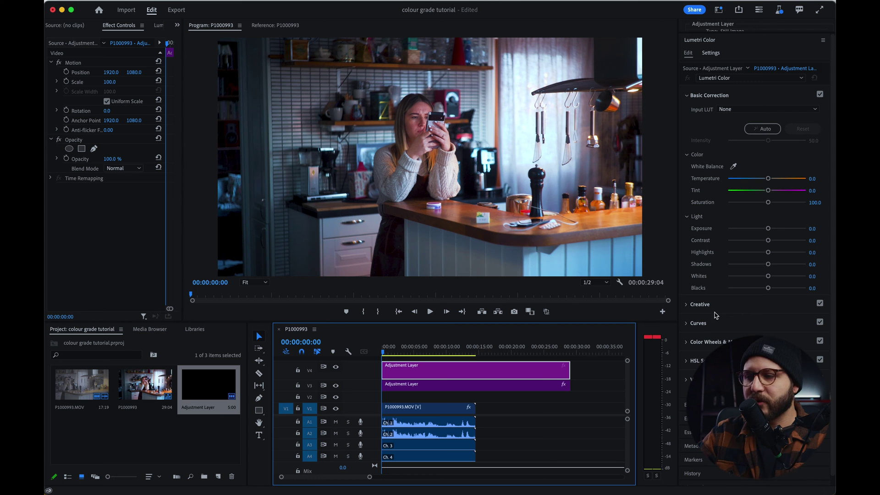
Step: Search the Effects library for 'nitr' to find FilmConvert Nitrate
key("shift+7")
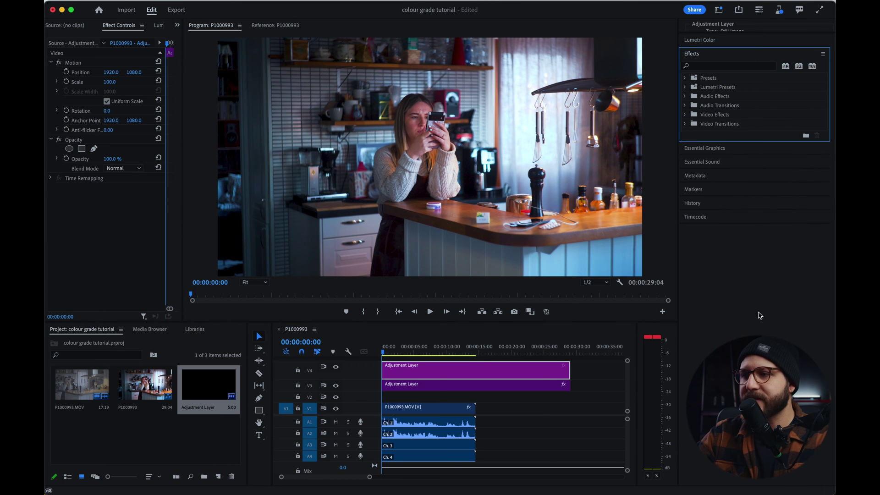
left_click(704, 65)
type("nitr")
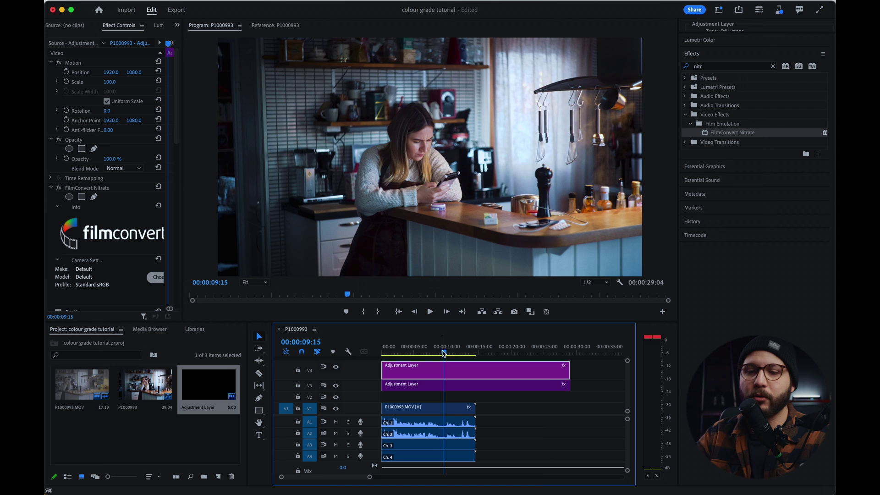
Step: Jump to the clip's first frame, widen Effect Controls, and set Film Chroma 79%, Film Luma 97%
left_click_drag(444, 352, 351, 352)
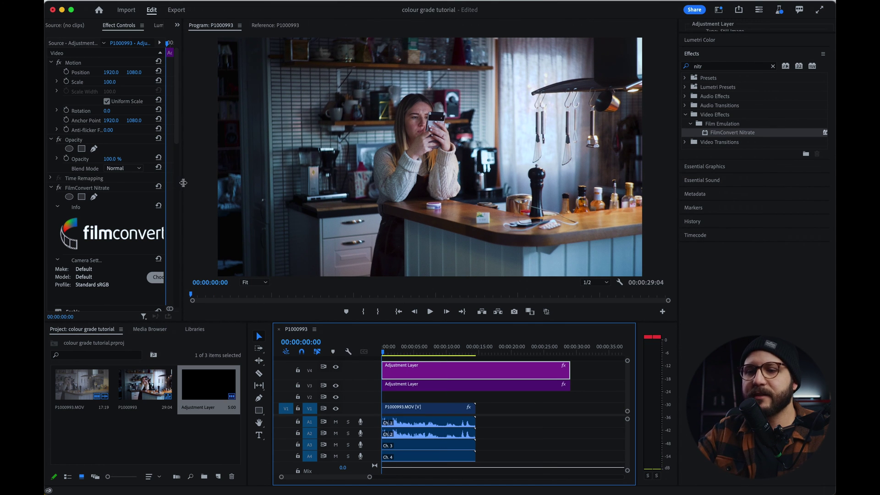
left_click_drag(181, 184, 277, 188)
left_click_drag(276, 125, 276, 171)
left_click(400, 377)
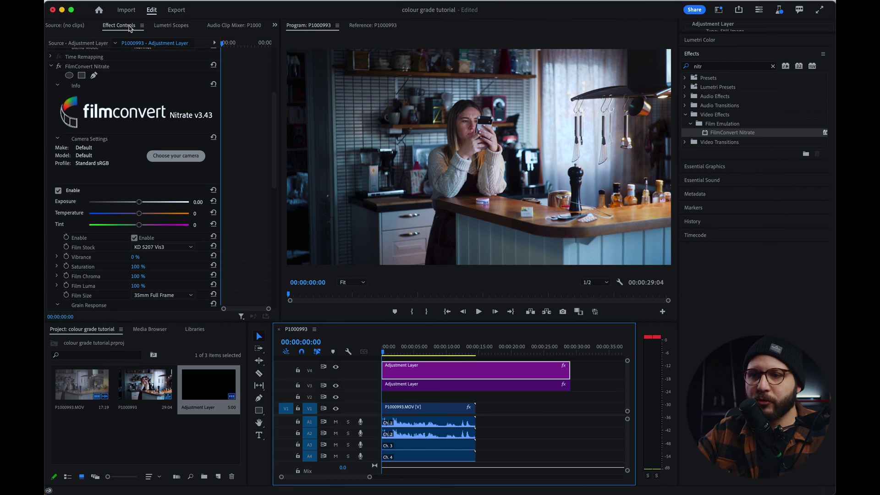
left_click_drag(275, 115, 275, 139)
left_click_drag(279, 179, 238, 183)
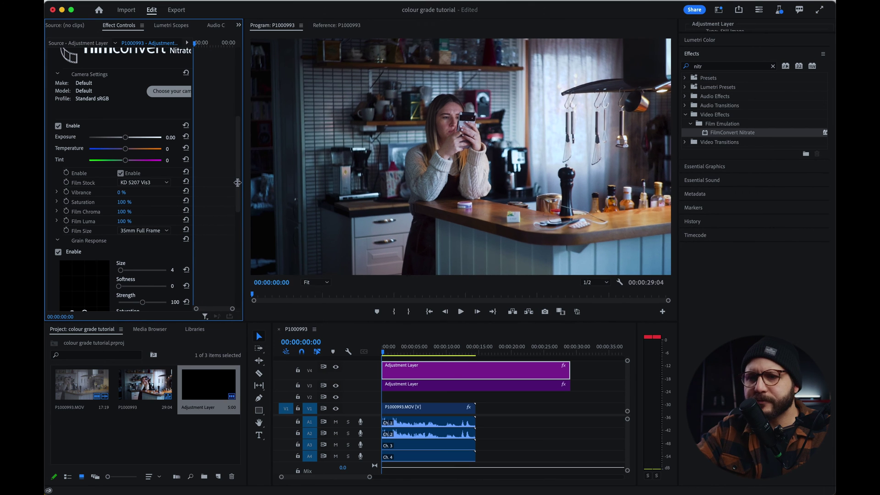
scroll(232, 146, "down", 1)
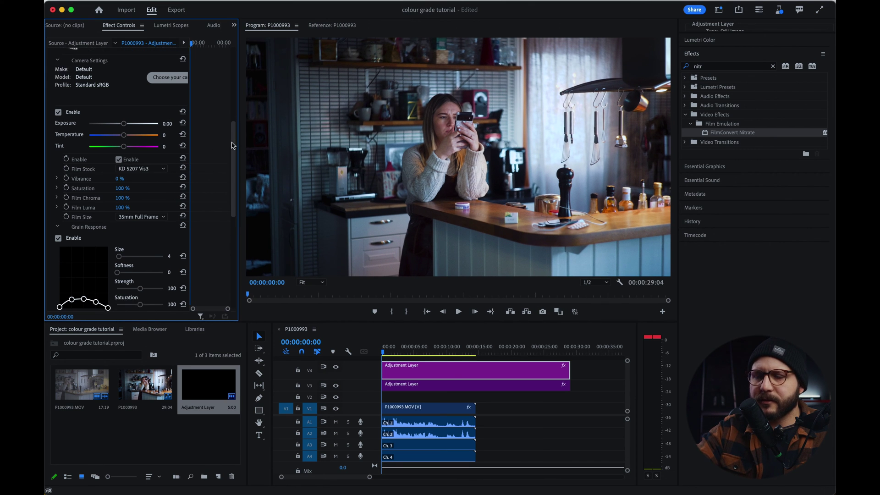
scroll(232, 146, "down", 4)
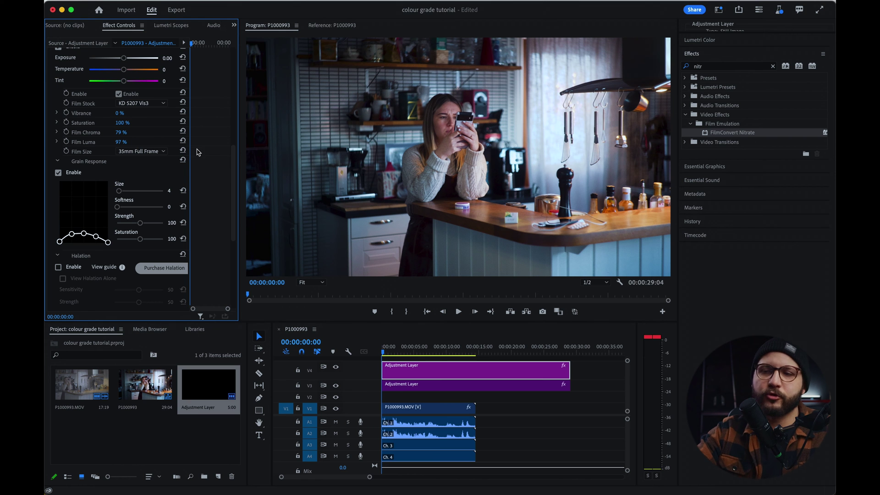
scroll(232, 174, "down", 2)
scroll(232, 175, "down", 3)
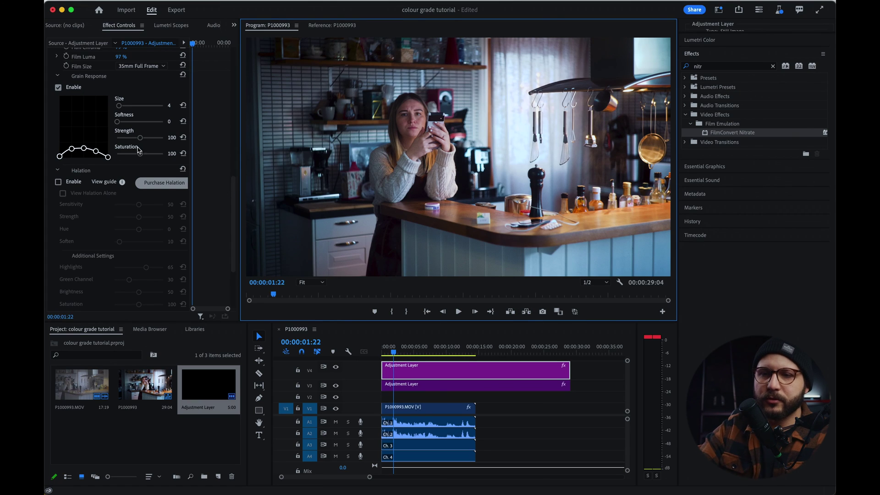
Step: Set FilmConvert Nitrate's Grain Response Size to 2 and Strength to 50
left_click(120, 107)
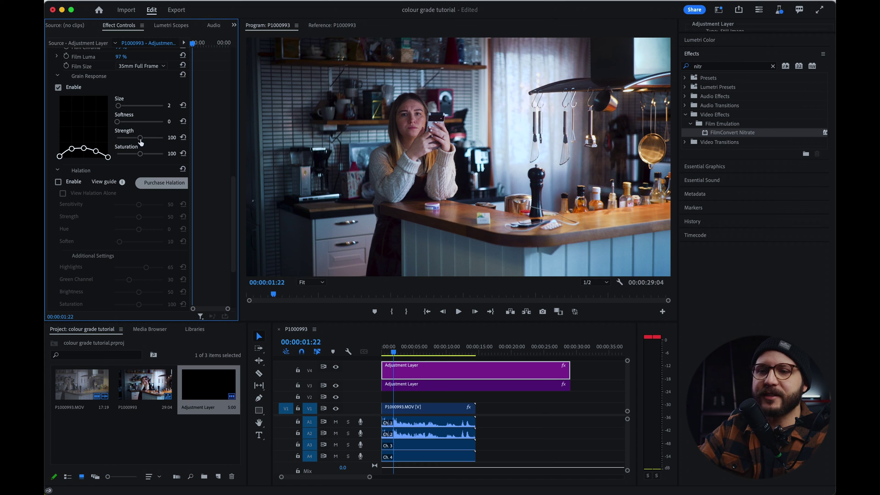
left_click_drag(141, 141, 131, 141)
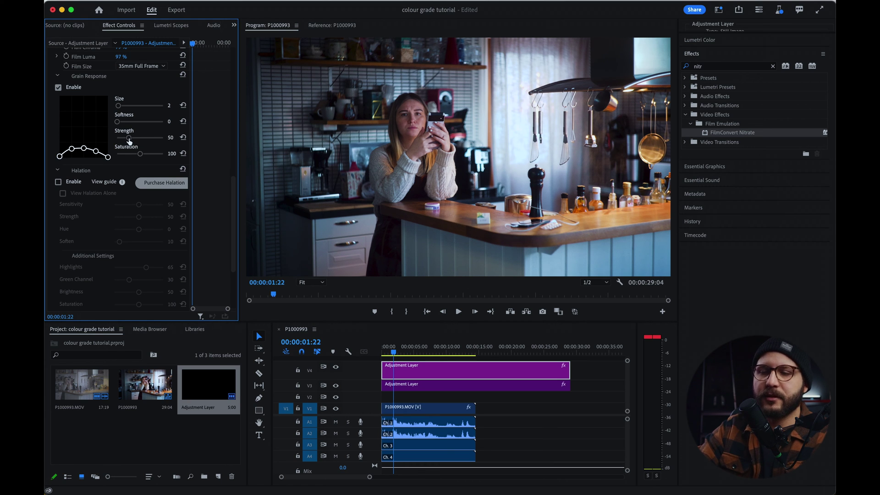